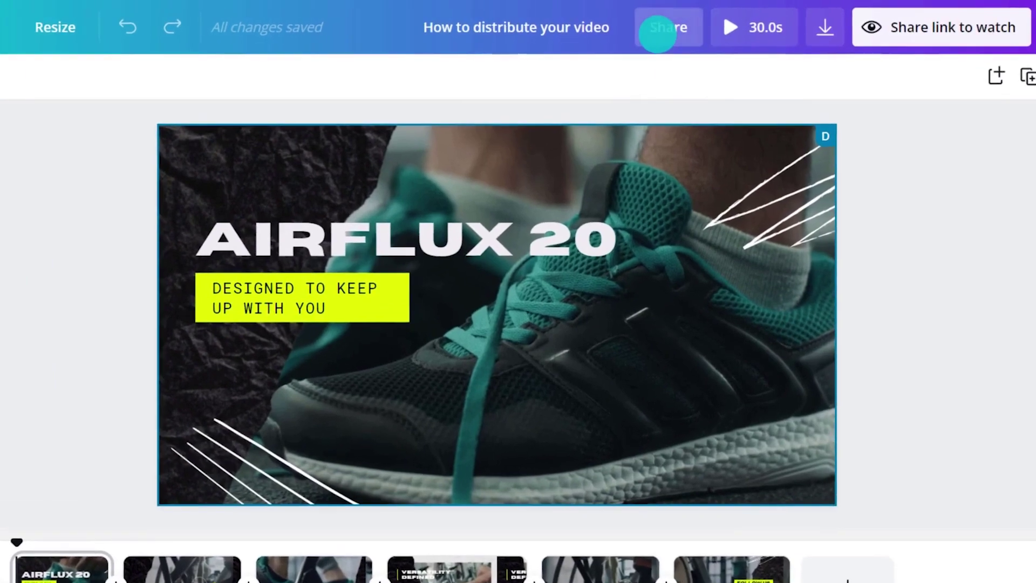
Step: Invite the collaborator by e-mail with edit access to the AIRFLUX 20 design
{"action": "left_click", "coordinate": [657, 34]}
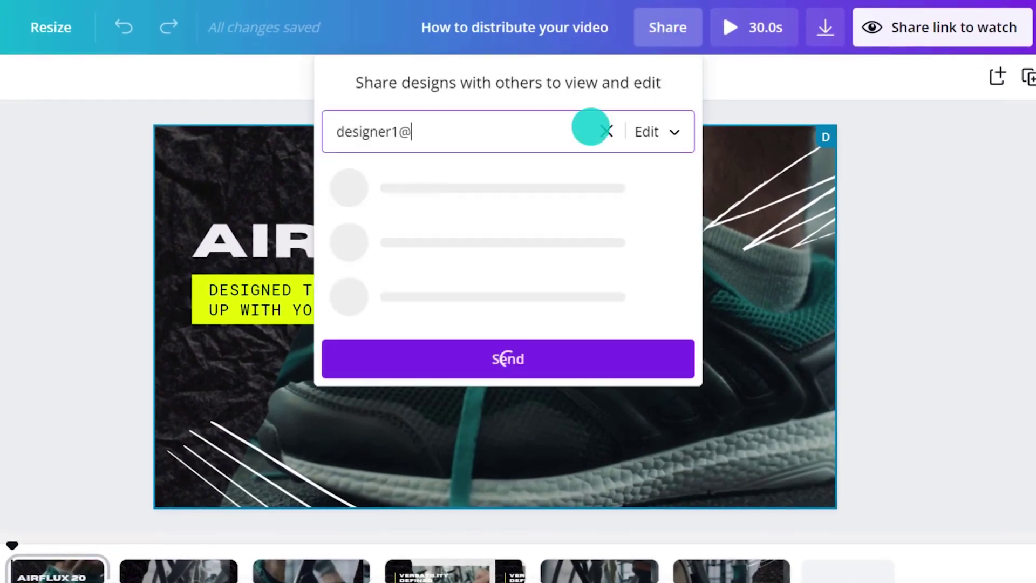
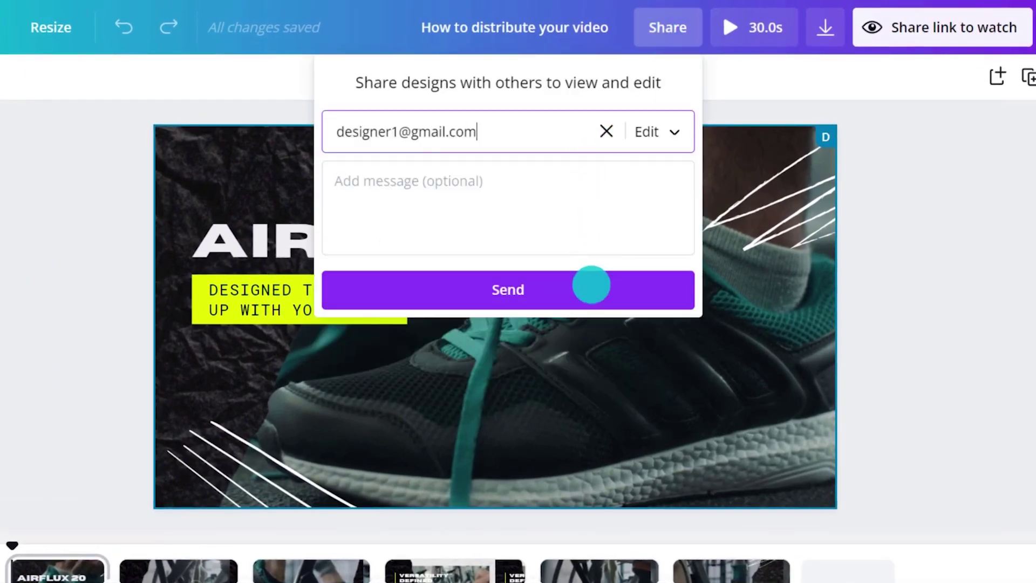
{"action": "left_click", "coordinate": [591, 285]}
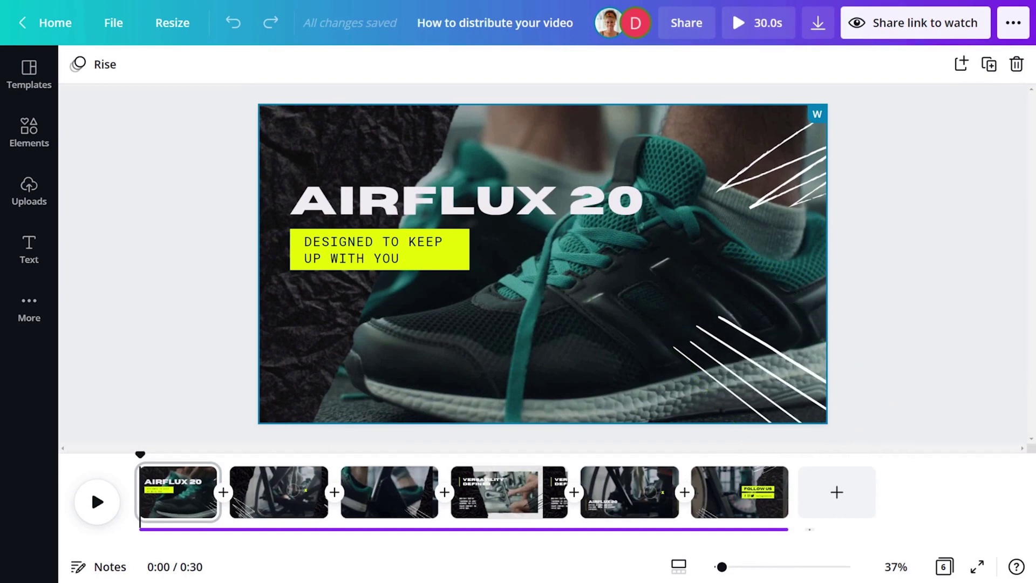
{"action": "left_click", "coordinate": [626, 492]}
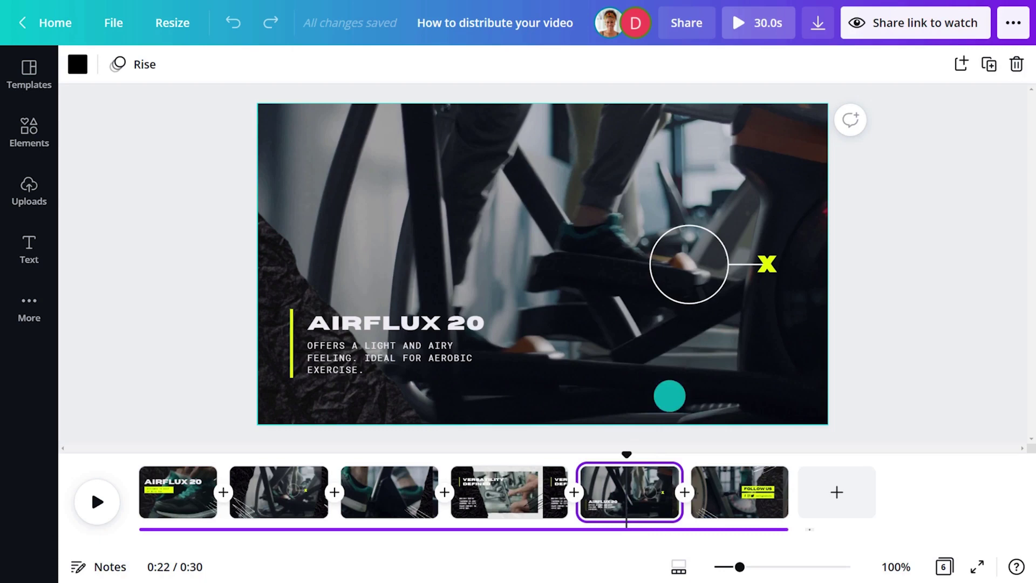
{"action": "left_click", "coordinate": [725, 268]}
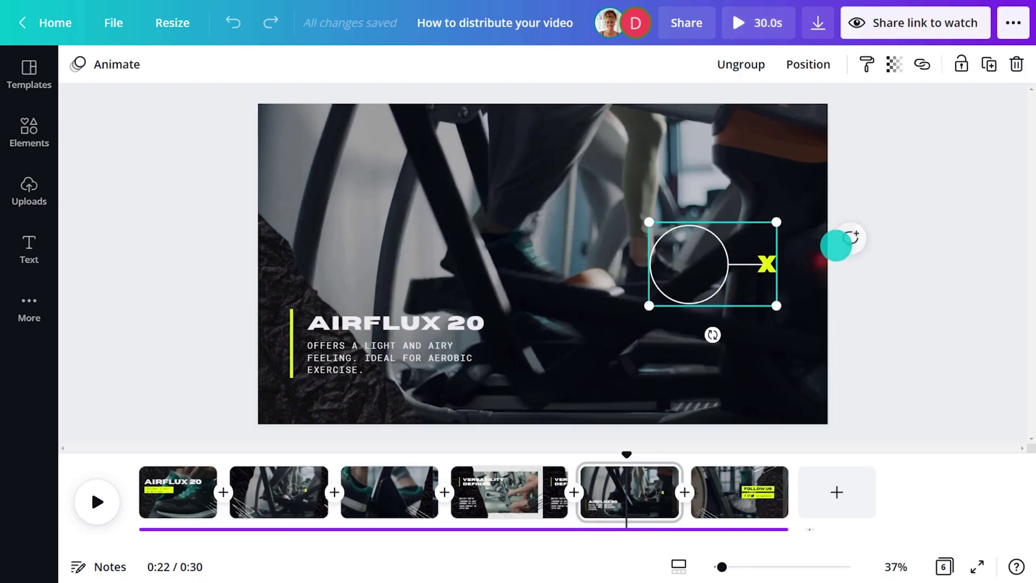
{"action": "left_click", "coordinate": [853, 241]}
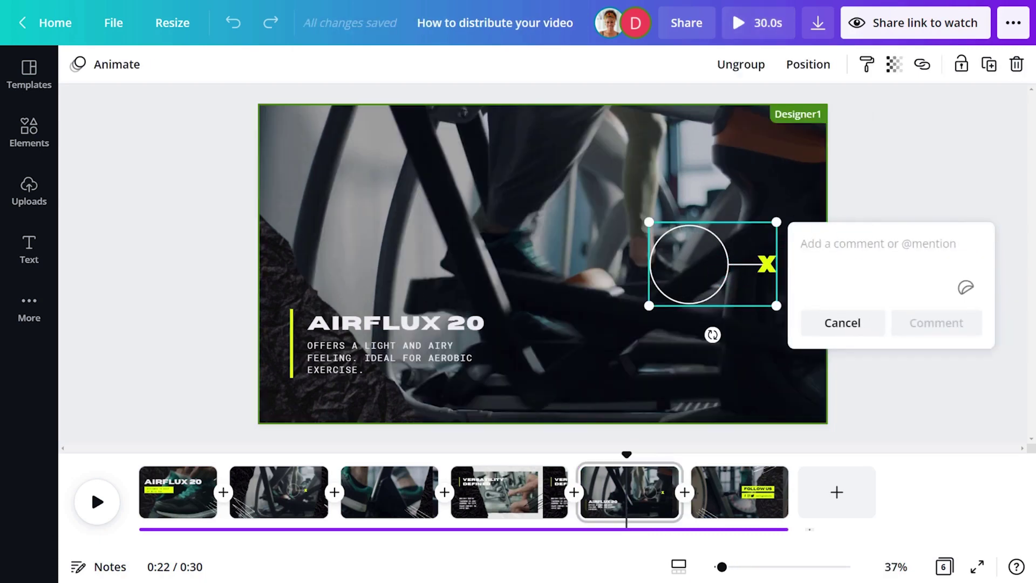
{"action": "type", "text": "@designer1"}
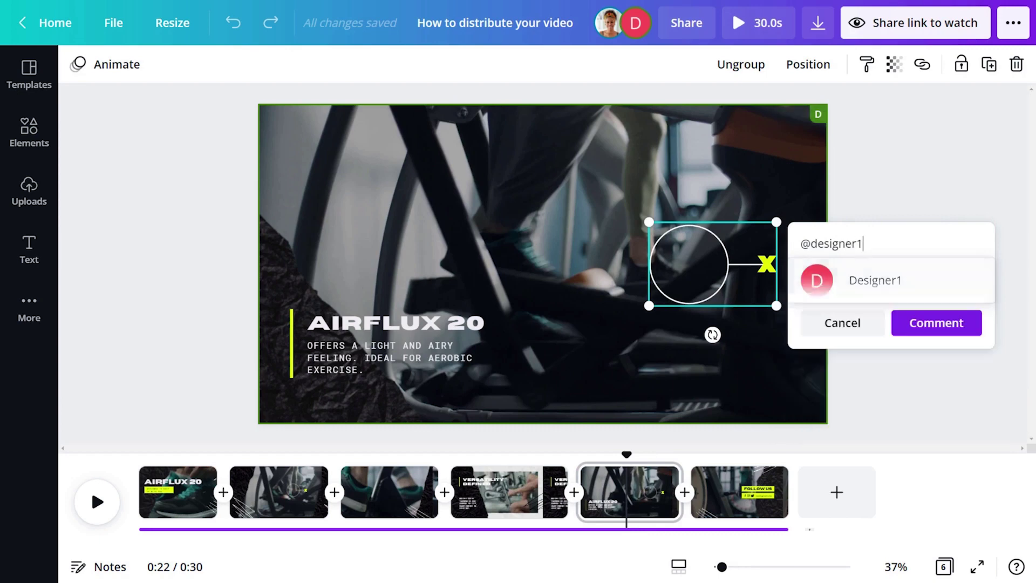
{"action": "type", "text": " can we try this a little large"}
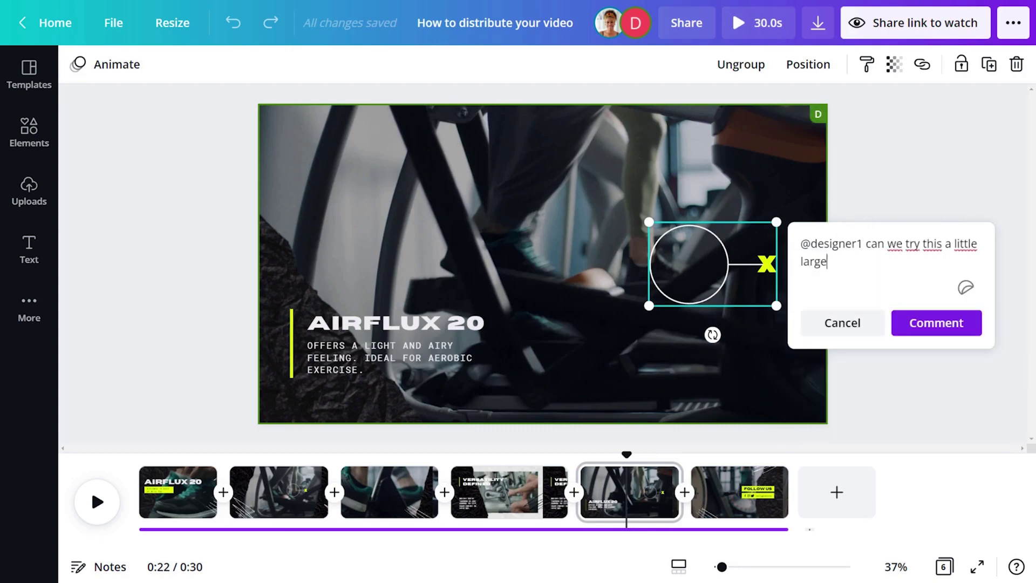
{"action": "type", "text": "r? Thanks!"}
{"action": "left_click", "coordinate": [912, 322]}
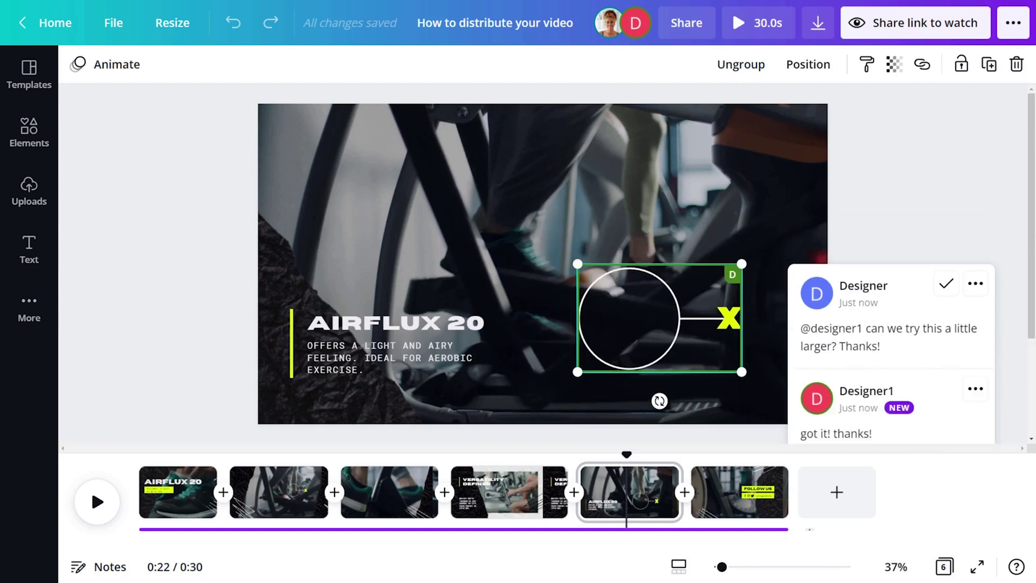
Step: Reply to the collaborator's answer in the comment thread with a thumbs-up sticker
{"action": "left_click", "coordinate": [914, 263]}
{"action": "scroll", "coordinate": [924, 383], "scroll_direction": "down", "scroll_amount": 2}
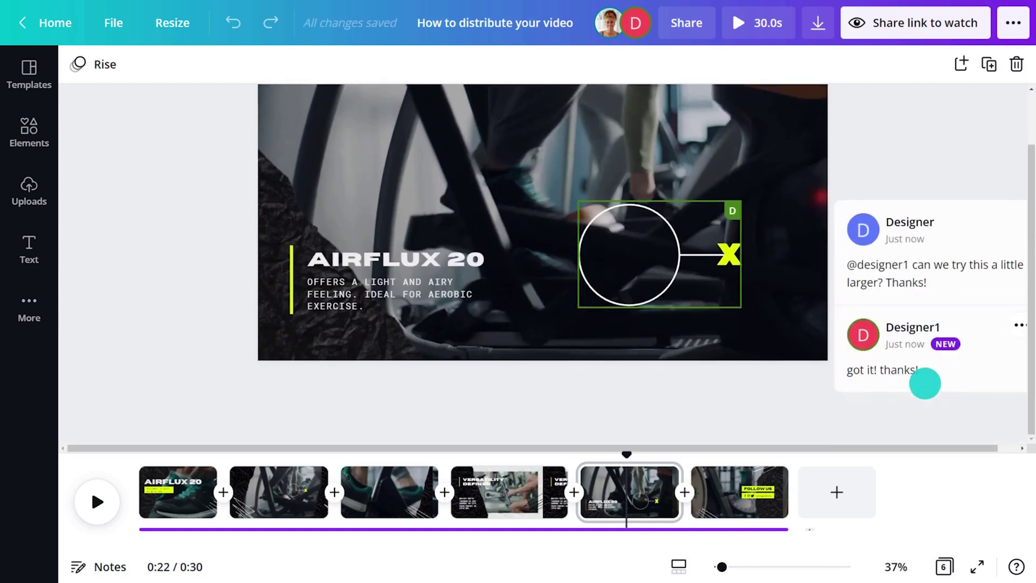
{"action": "left_click", "coordinate": [948, 370]}
{"action": "left_click", "coordinate": [963, 383]}
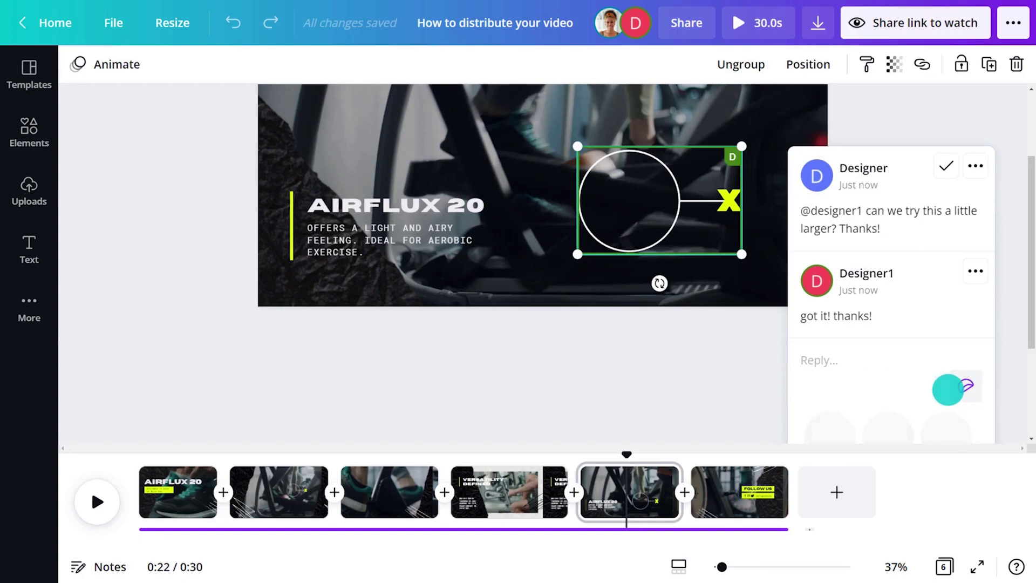
{"action": "scroll", "coordinate": [912, 394], "scroll_direction": "down", "scroll_amount": 3}
{"action": "scroll", "coordinate": [907, 393], "scroll_direction": "down", "scroll_amount": 2}
{"action": "left_click", "coordinate": [888, 361]}
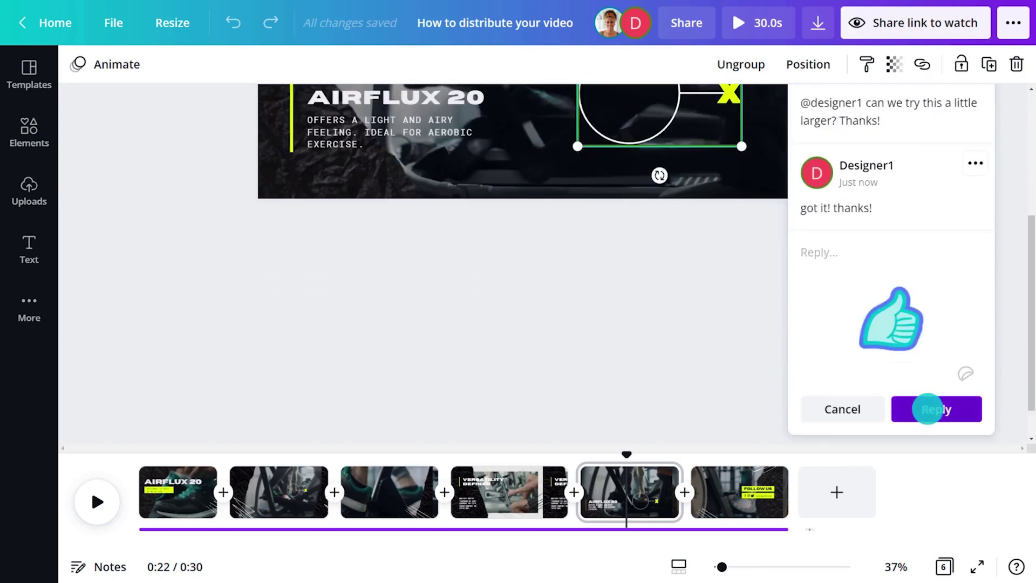
{"action": "left_click", "coordinate": [929, 407]}
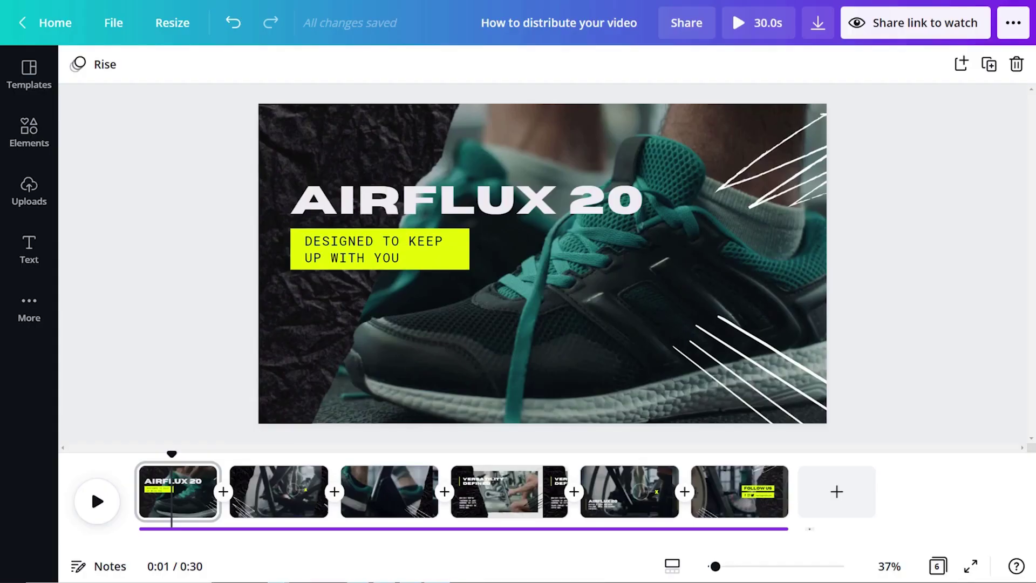
Step: Copy the video's view-only watch link and play it in a new browser tab
{"action": "left_click", "coordinate": [1004, 22]}
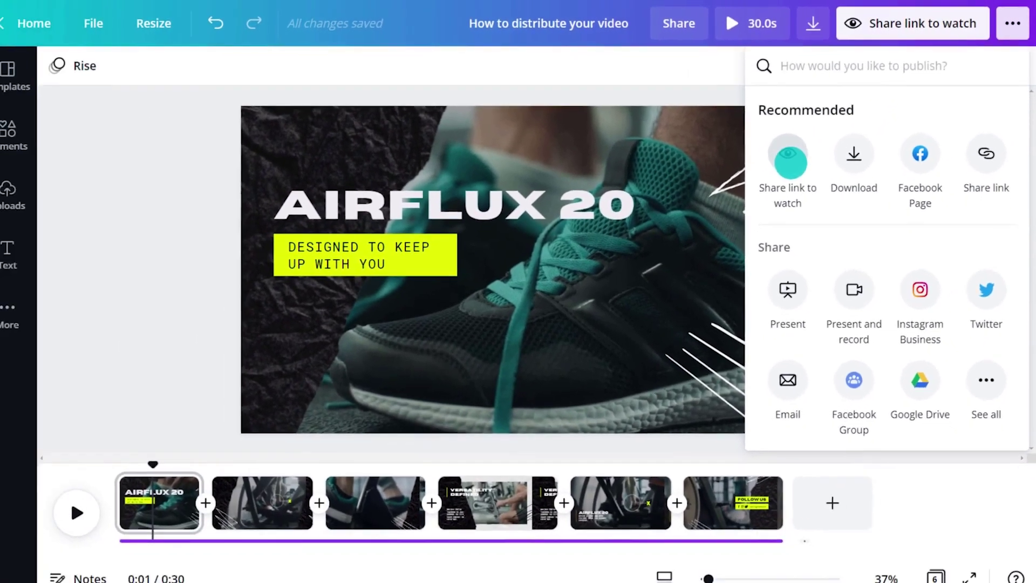
{"action": "left_click", "coordinate": [744, 180]}
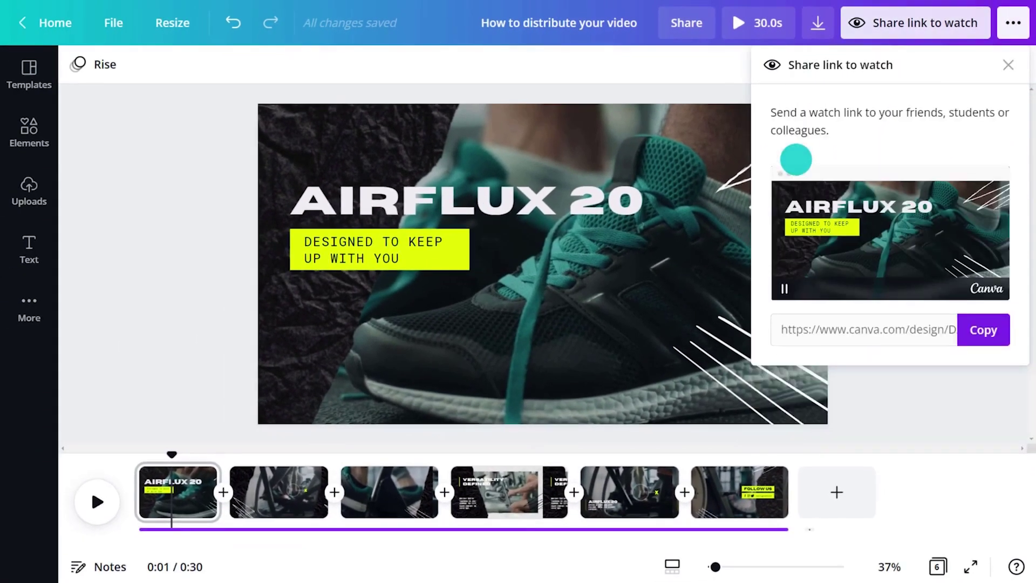
{"action": "left_click", "coordinate": [982, 329]}
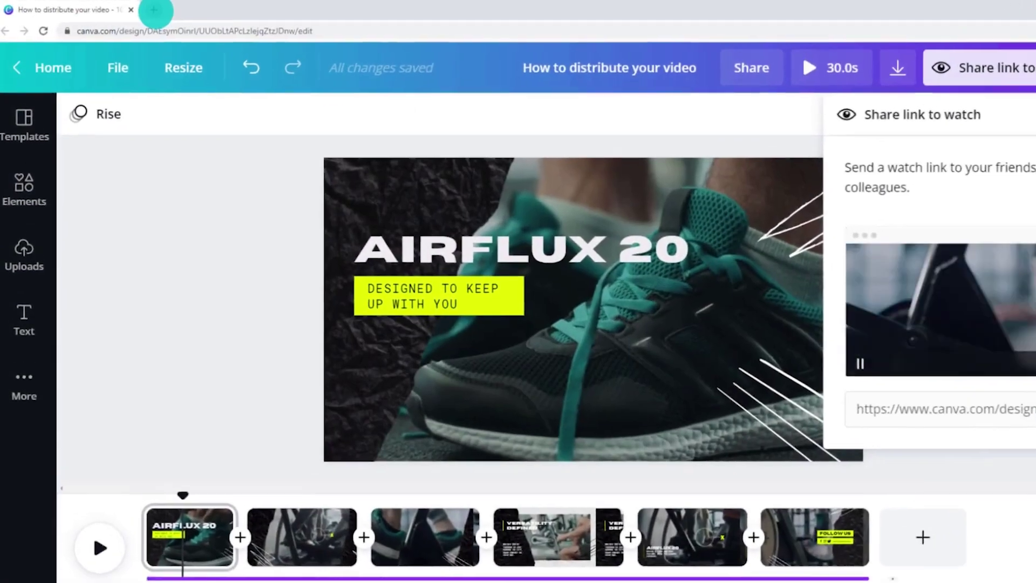
{"action": "left_click", "coordinate": [156, 12]}
{"action": "key", "text": "ctrl+v"}
{"action": "key", "text": "Return"}
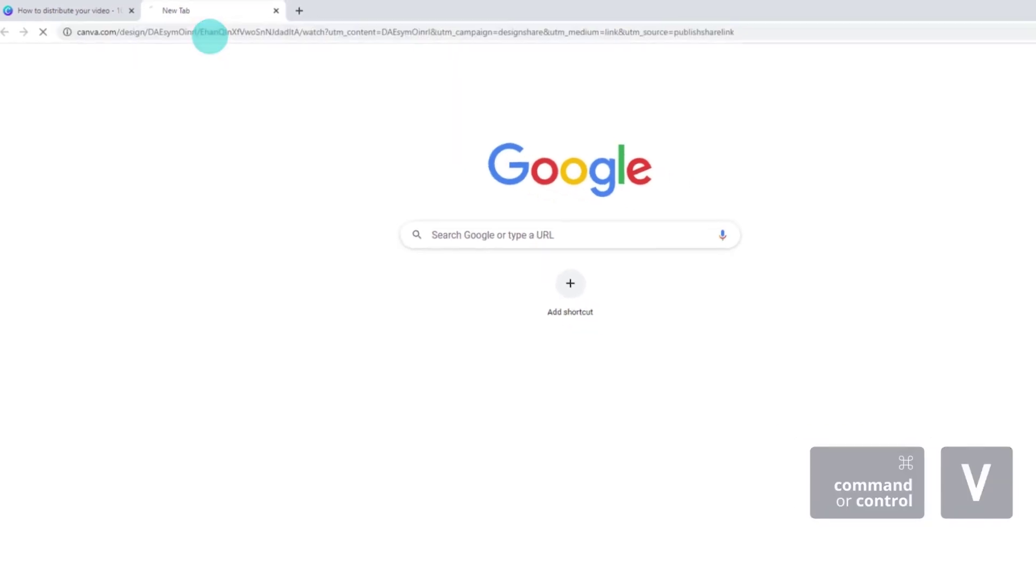
{"action": "left_click", "coordinate": [582, 343]}
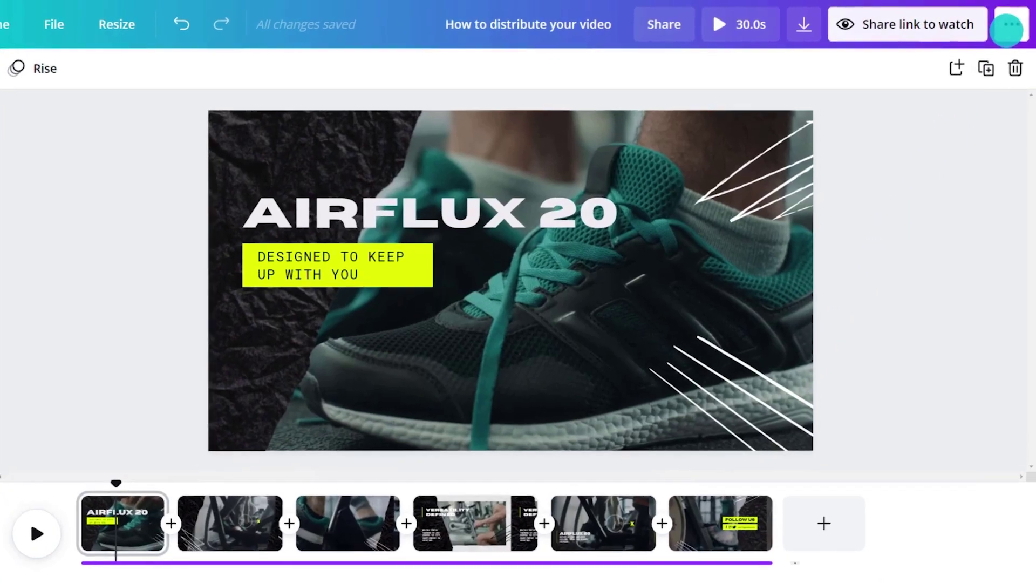
Step: Set up the download as an MP4 Video including all 6 pages
{"action": "left_click", "coordinate": [1013, 23]}
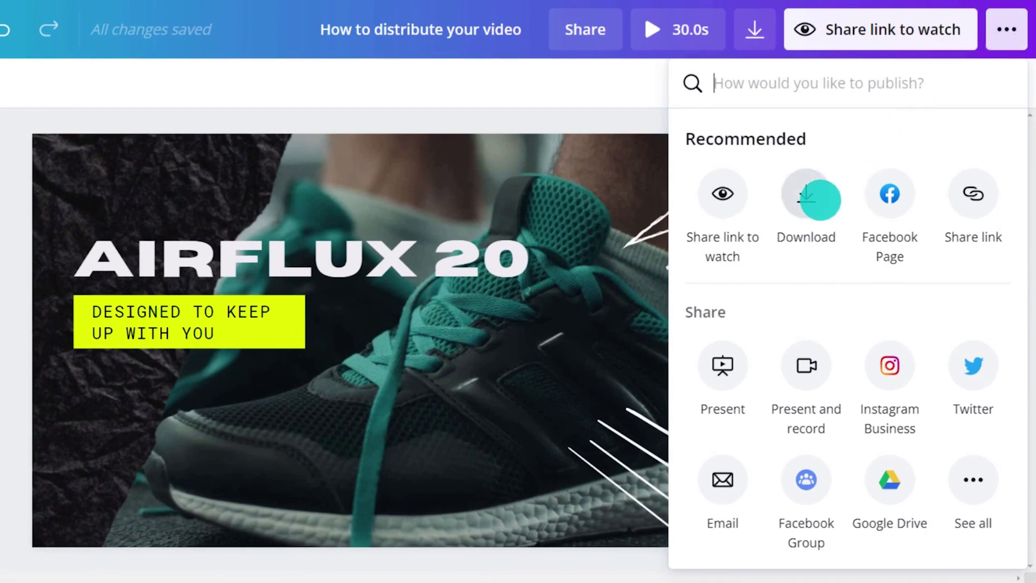
{"action": "left_click", "coordinate": [820, 200]}
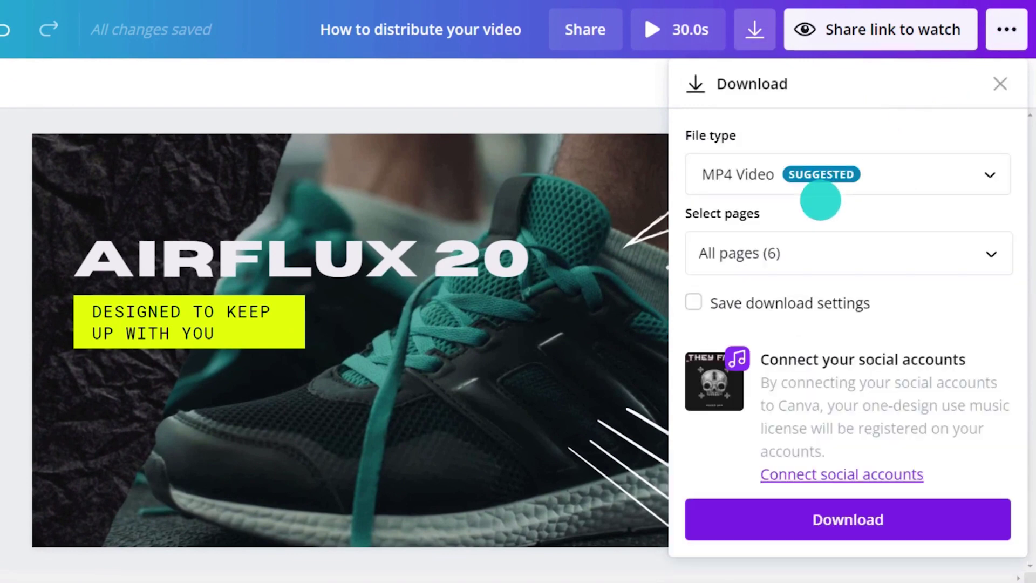
{"action": "left_click", "coordinate": [993, 174]}
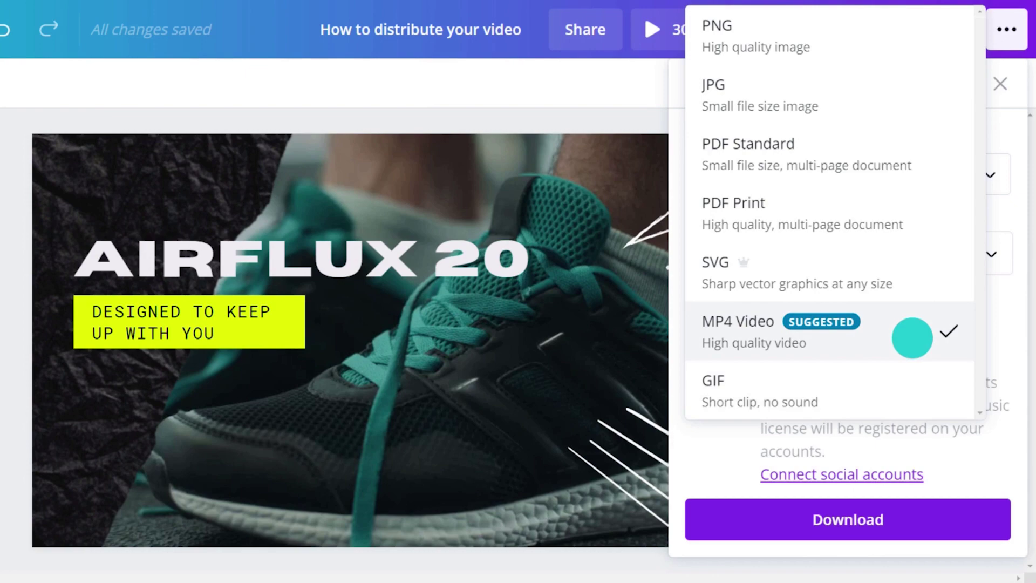
{"action": "left_click", "coordinate": [911, 337]}
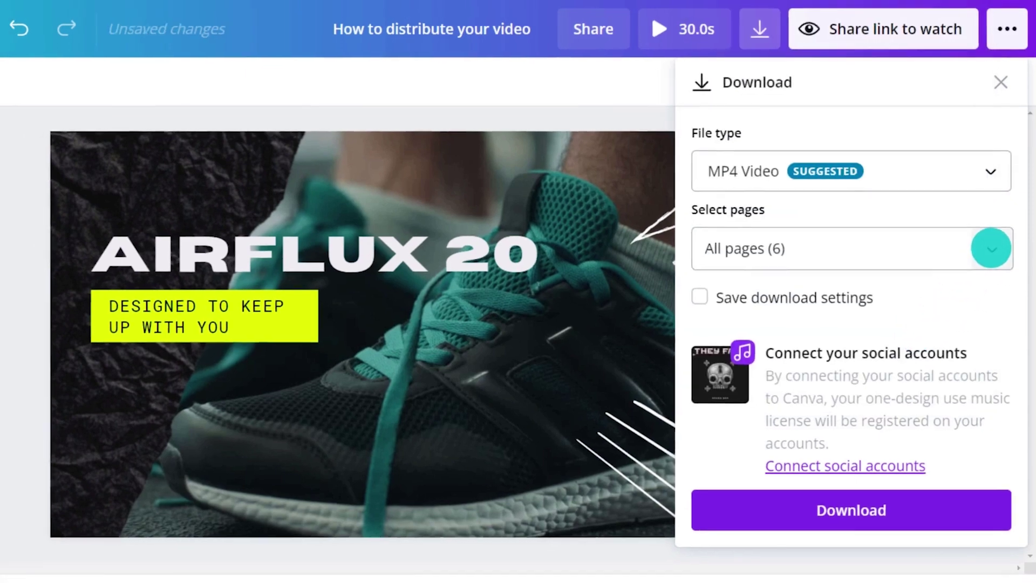
{"action": "left_click", "coordinate": [990, 248]}
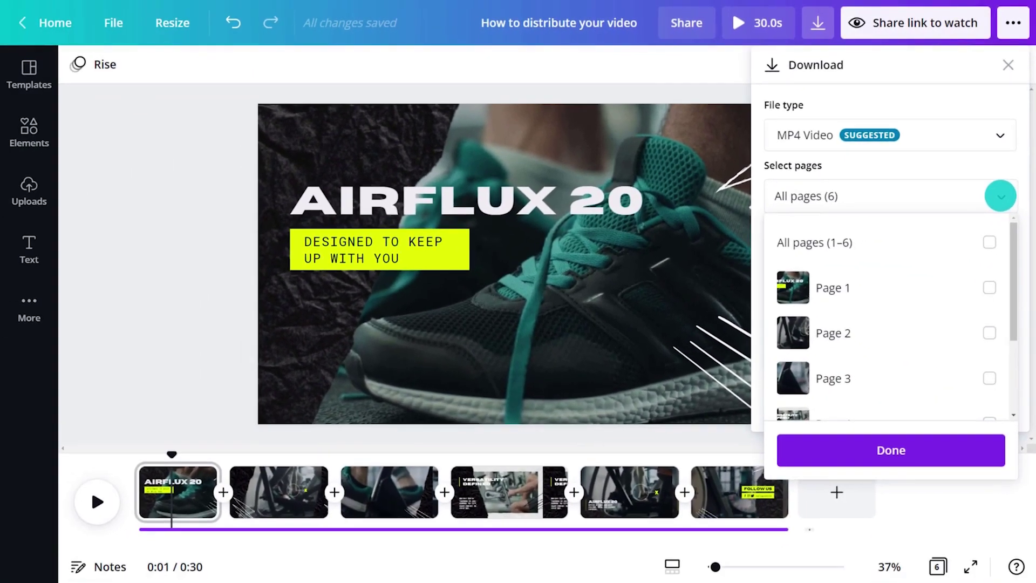
{"action": "left_click", "coordinate": [1001, 196]}
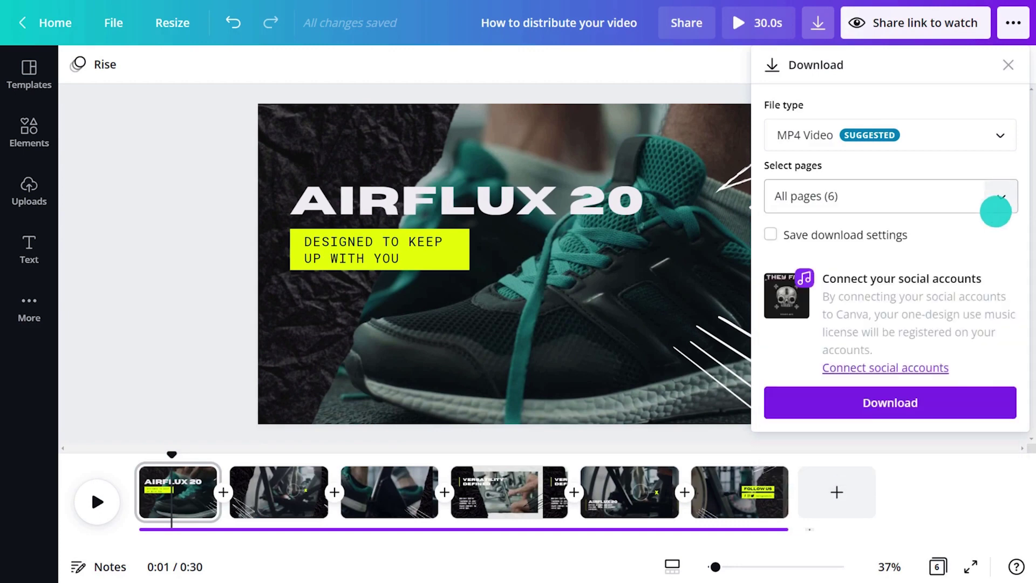
Step: Download the AIRFLUX 20 promo as an MP4 file
{"action": "left_click", "coordinate": [937, 403]}
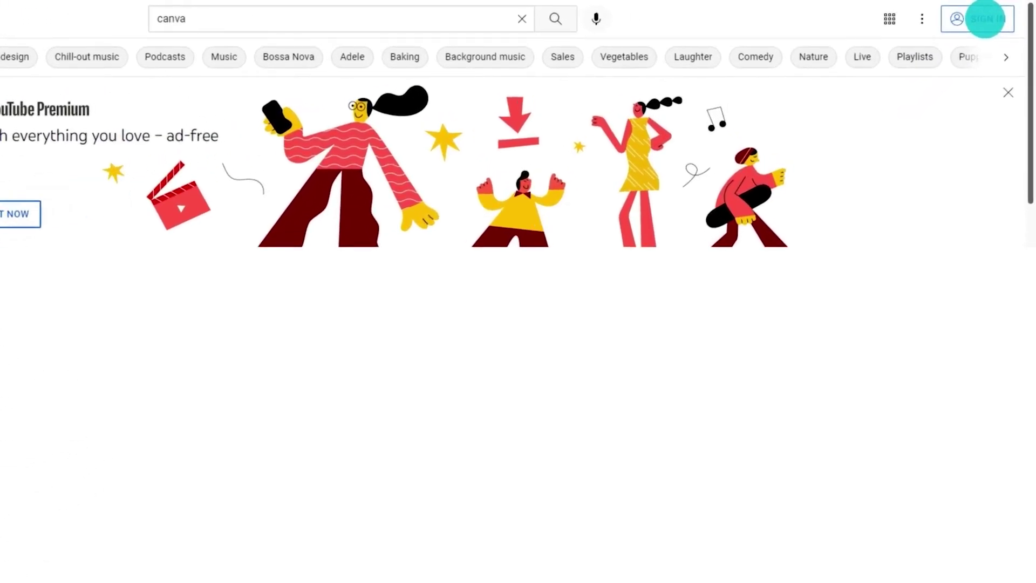
Step: Start signing in to YouTube by creating a new personal Google account
{"action": "left_click", "coordinate": [984, 19]}
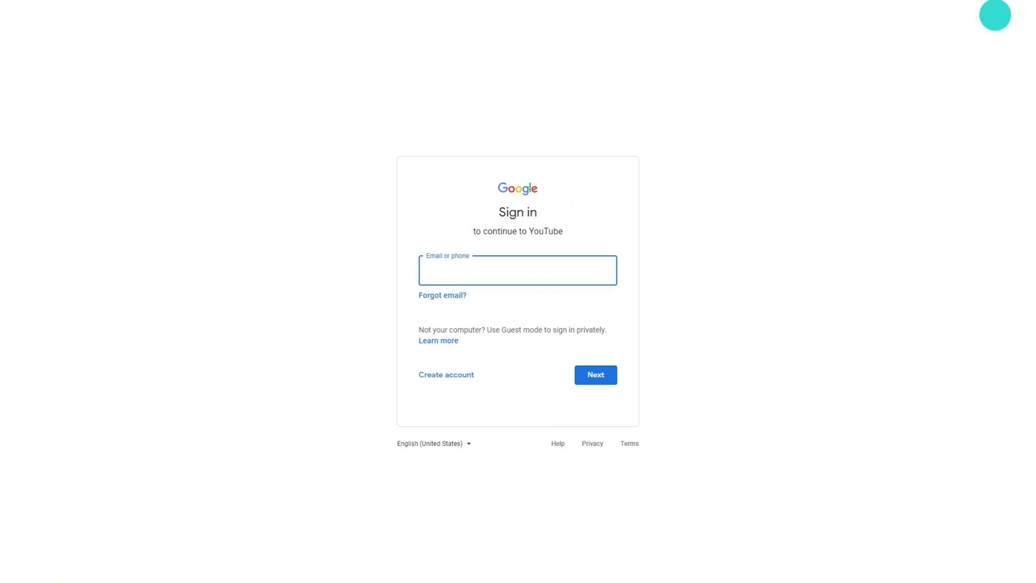
{"action": "left_click", "coordinate": [462, 380]}
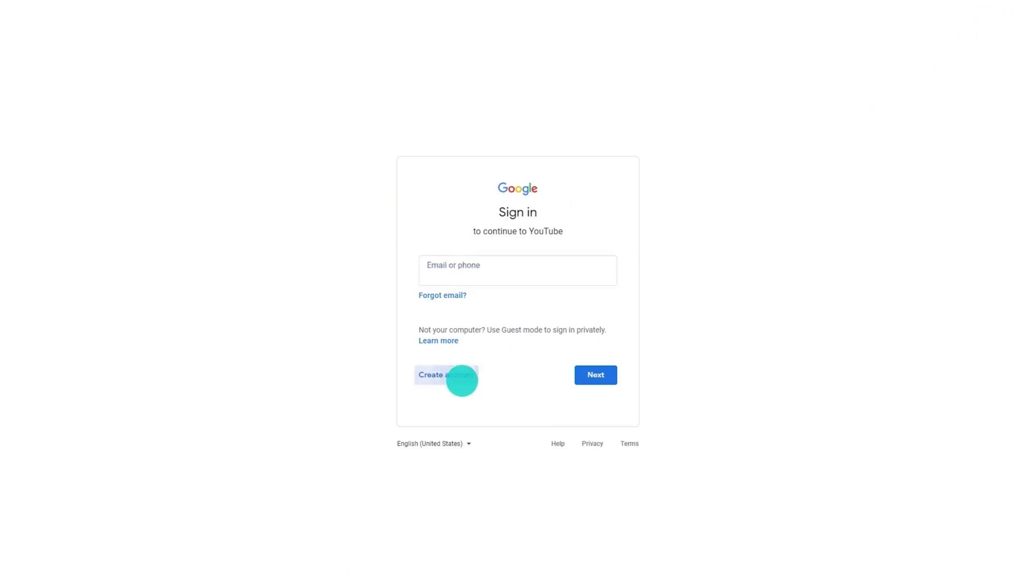
{"action": "left_click", "coordinate": [462, 399]}
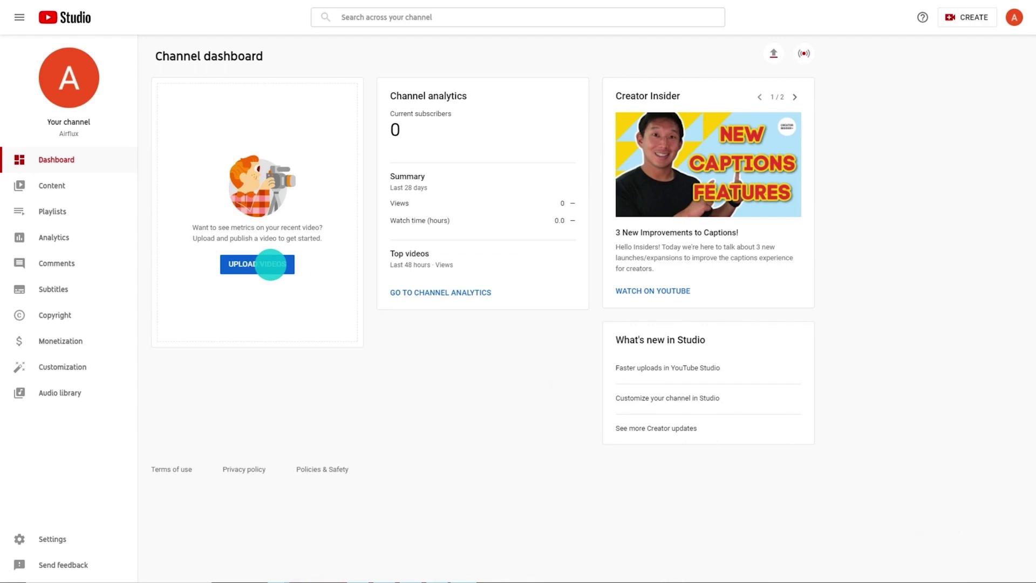
Step: Upload the exported video titled 'AIRFLUX 20' with description 'Airflux 20 - Designed to keep up with you.' and a thumbnail
{"action": "left_click", "coordinate": [271, 264]}
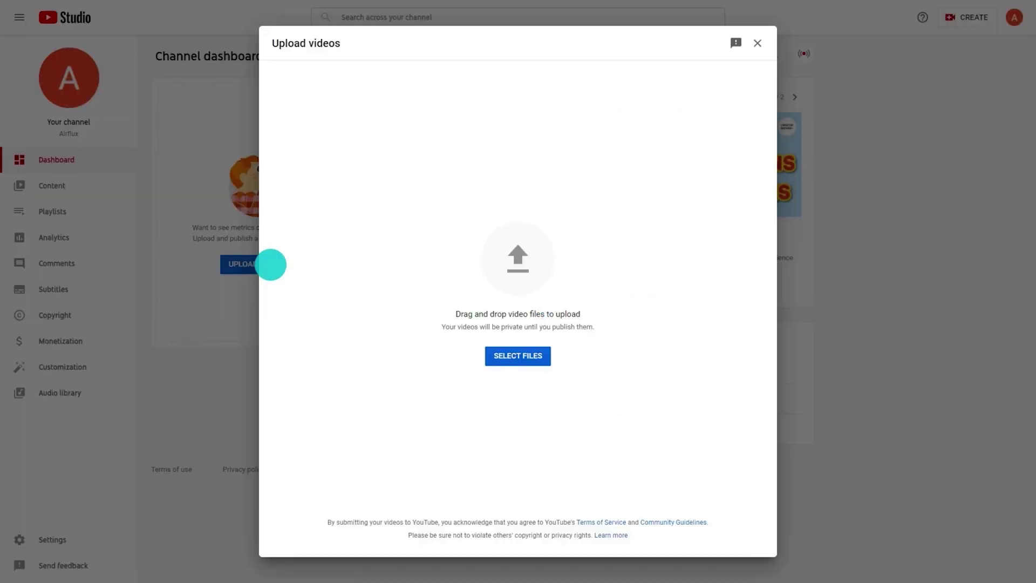
{"action": "left_click", "coordinate": [509, 356]}
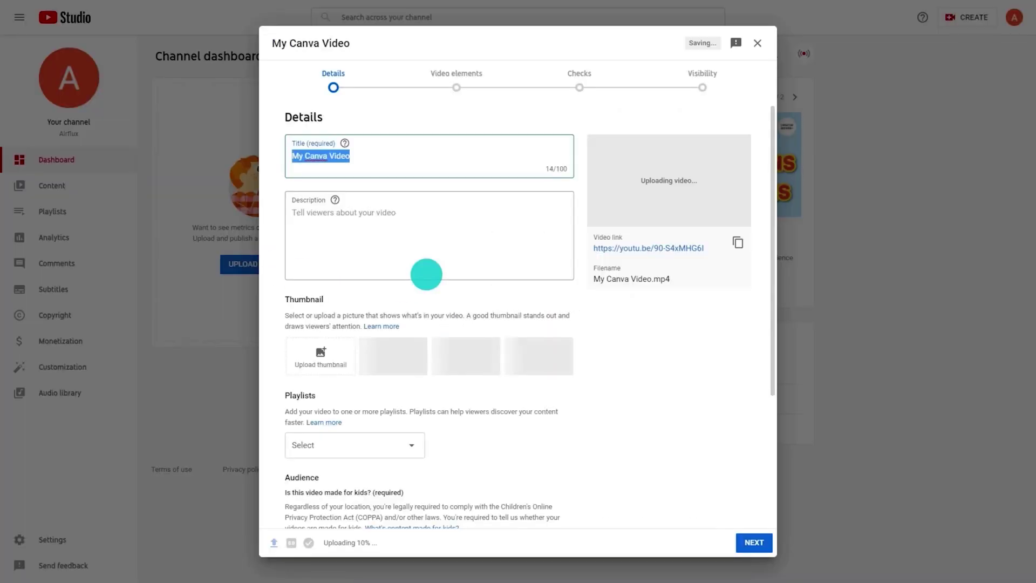
{"action": "type", "text": "AIRFLUX 20"}
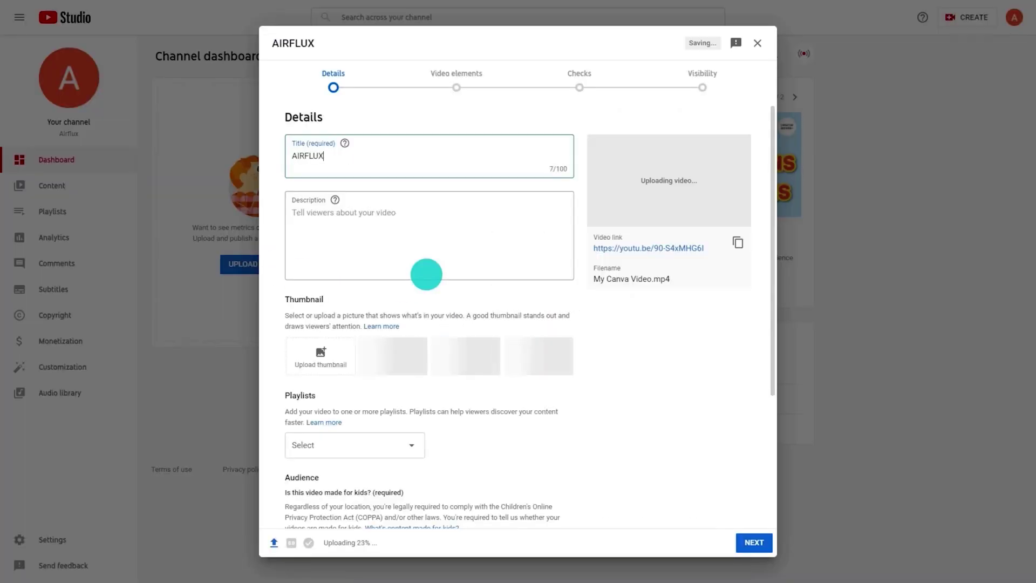
{"action": "left_click", "coordinate": [373, 227]}
{"action": "type", "text": "Airflux 20 - Designed to keep up with you."}
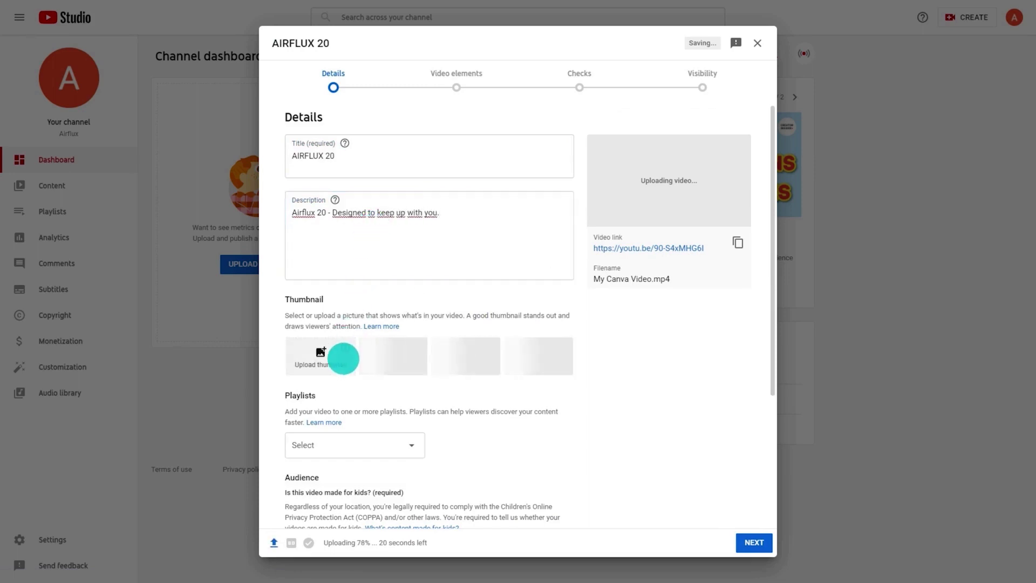
{"action": "left_click", "coordinate": [343, 358]}
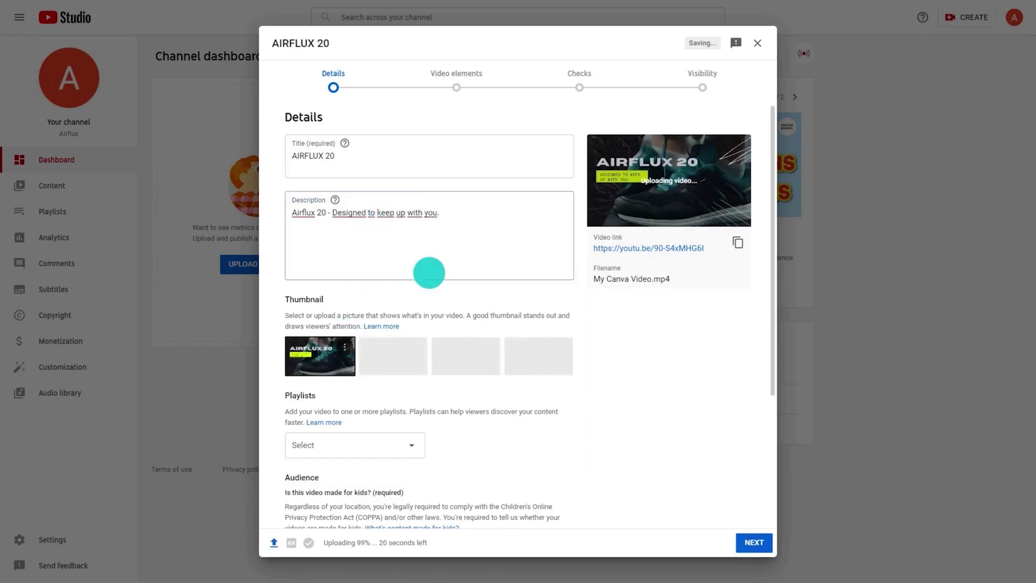
Step: Mark it not made for kids, set visibility to Public, and publish
{"action": "scroll", "coordinate": [656, 451], "scroll_direction": "down", "scroll_amount": 3}
{"action": "left_click", "coordinate": [322, 490]}
{"action": "left_click", "coordinate": [751, 544]}
{"action": "left_click", "coordinate": [751, 543]}
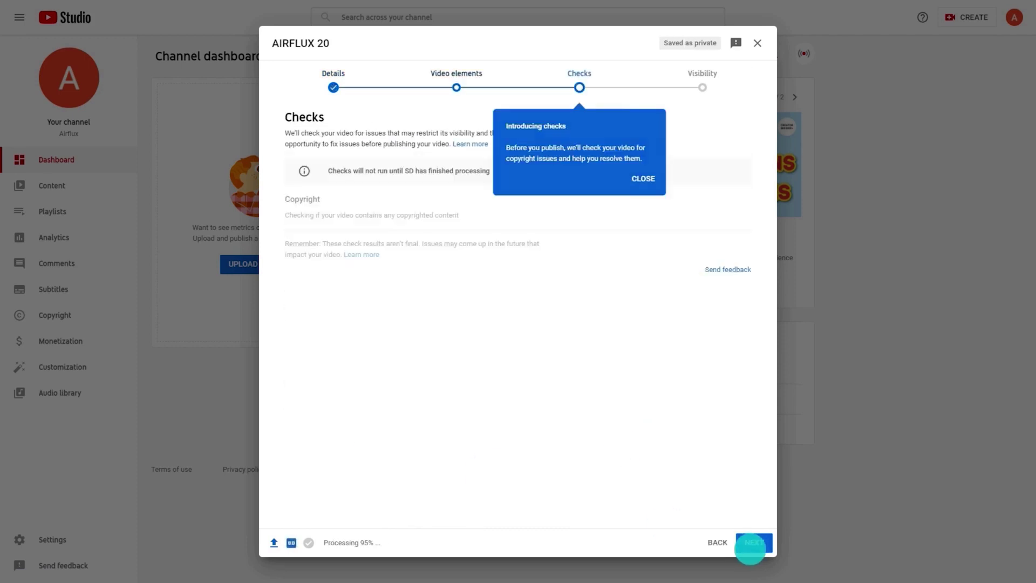
{"action": "left_click", "coordinate": [642, 178]}
{"action": "left_click", "coordinate": [520, 176]}
{"action": "left_click", "coordinate": [751, 544]}
{"action": "left_click", "coordinate": [318, 256]}
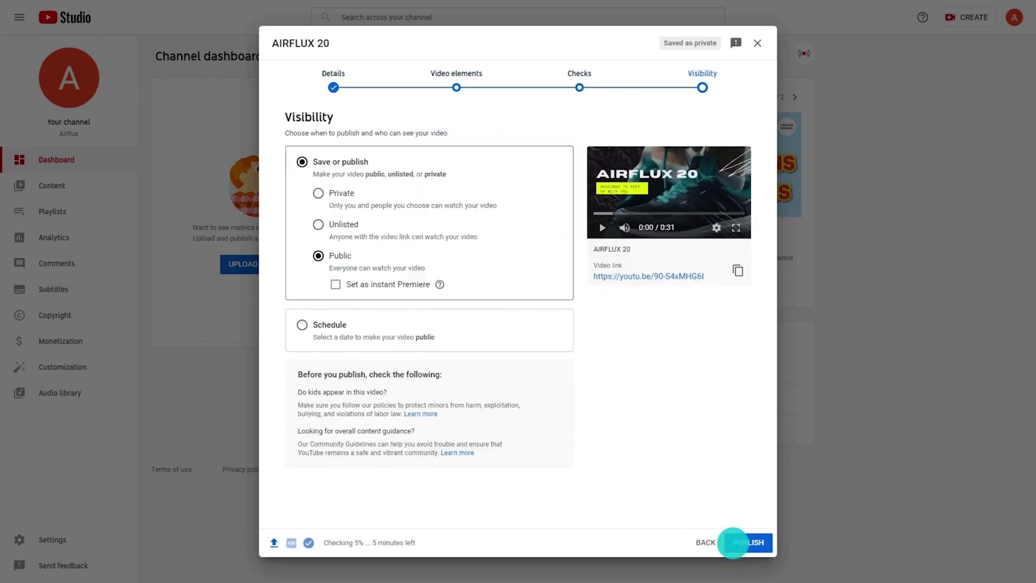
{"action": "left_click", "coordinate": [733, 542]}
Step: Copy the published AIRFLUX 20 video's link from the Video published dialog
{"action": "left_click", "coordinate": [619, 369]}
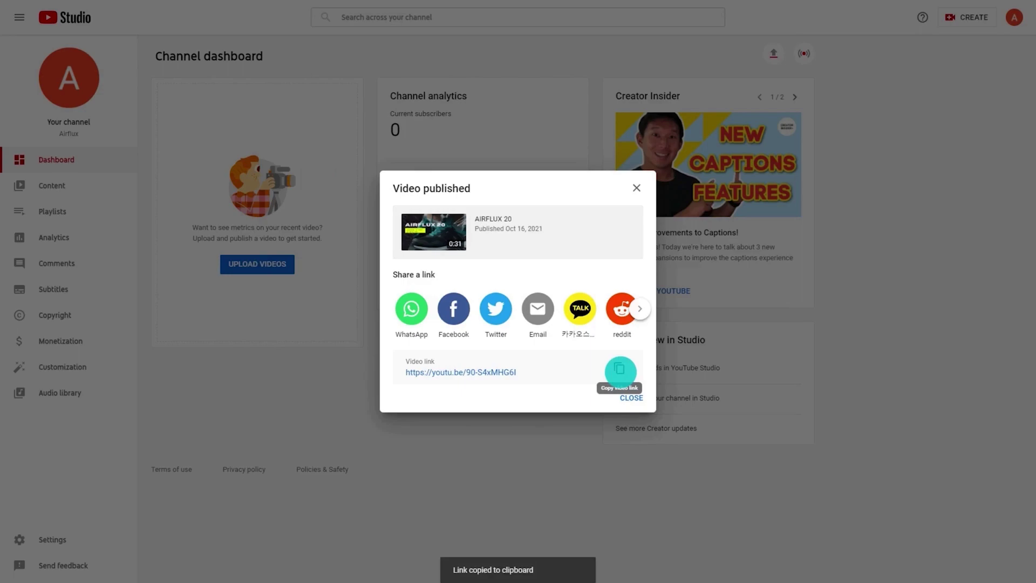